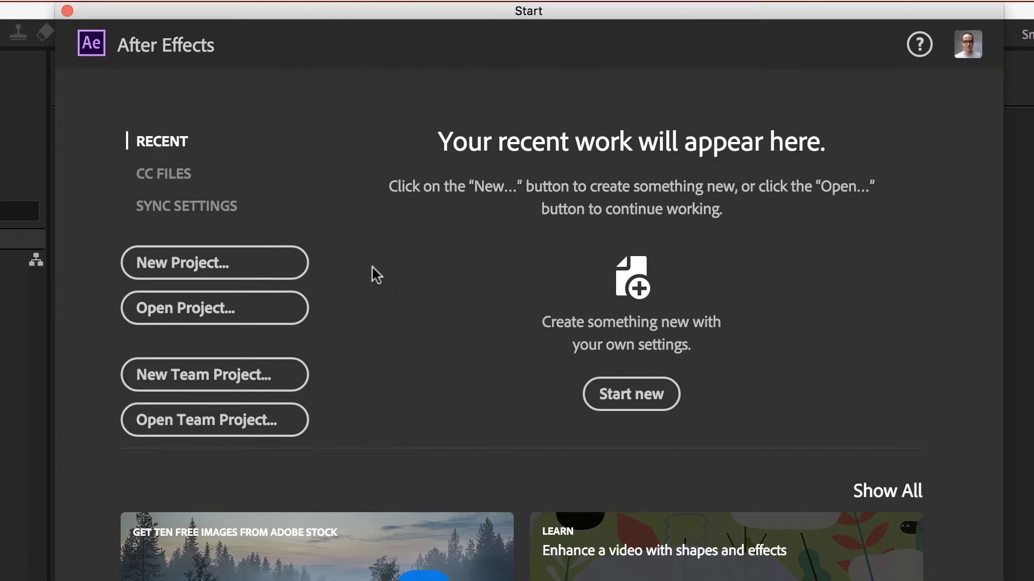
Start a new empty Untitled Project from the Start window and look through the File menu.
{"action": "left_click", "coordinate": [168, 262]}
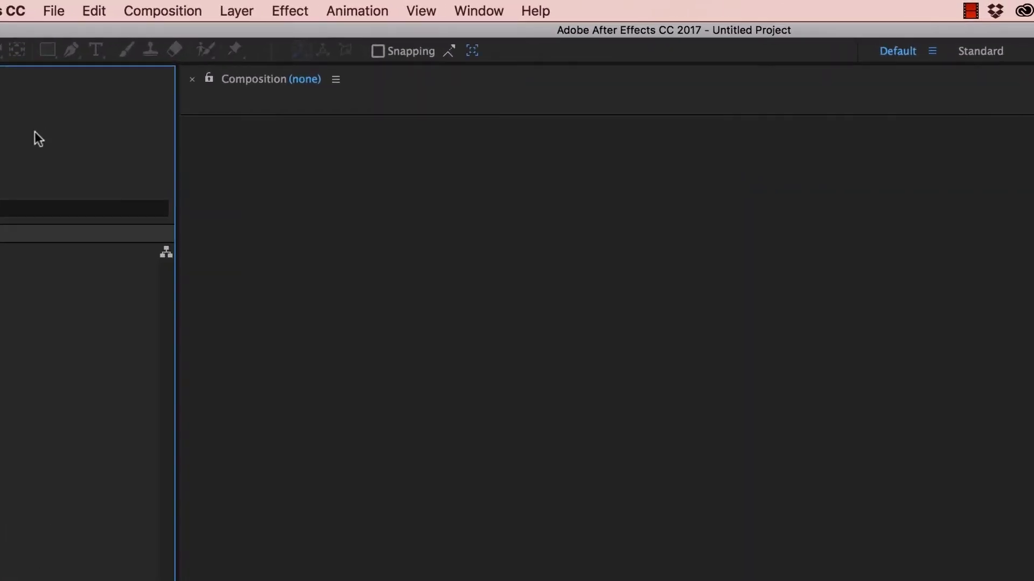
{"action": "left_click", "coordinate": [21, 13]}
{"action": "mouse_move", "coordinate": [259, 37]}
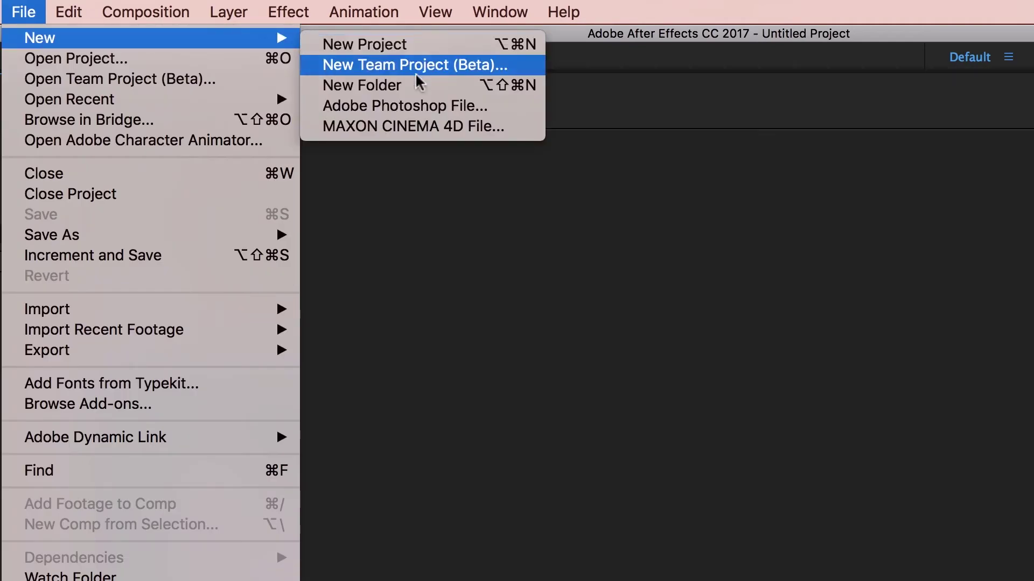
{"action": "mouse_move", "coordinate": [145, 12]}
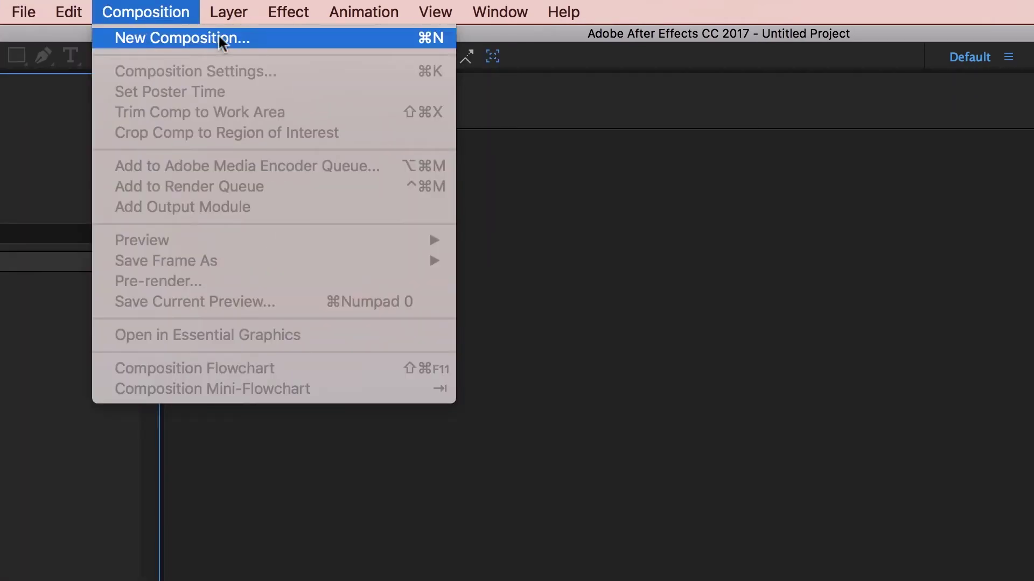
Name the new composition 'My First Comp' and keep the HDTV 1080 25 preset.
{"action": "left_click", "coordinate": [170, 39]}
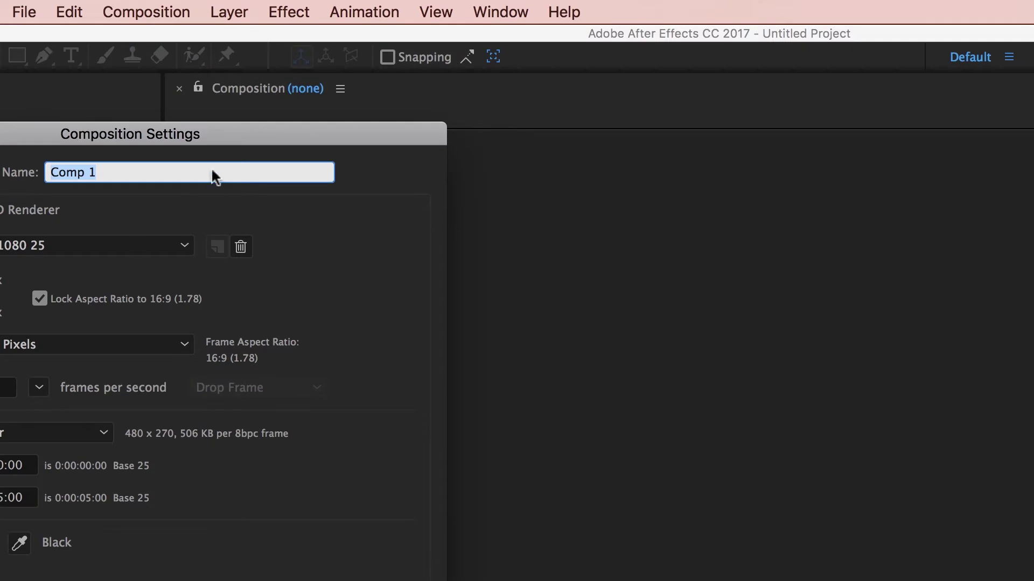
{"action": "left_click_drag", "start_coordinate": [225, 135], "coordinate": [628, 180]}
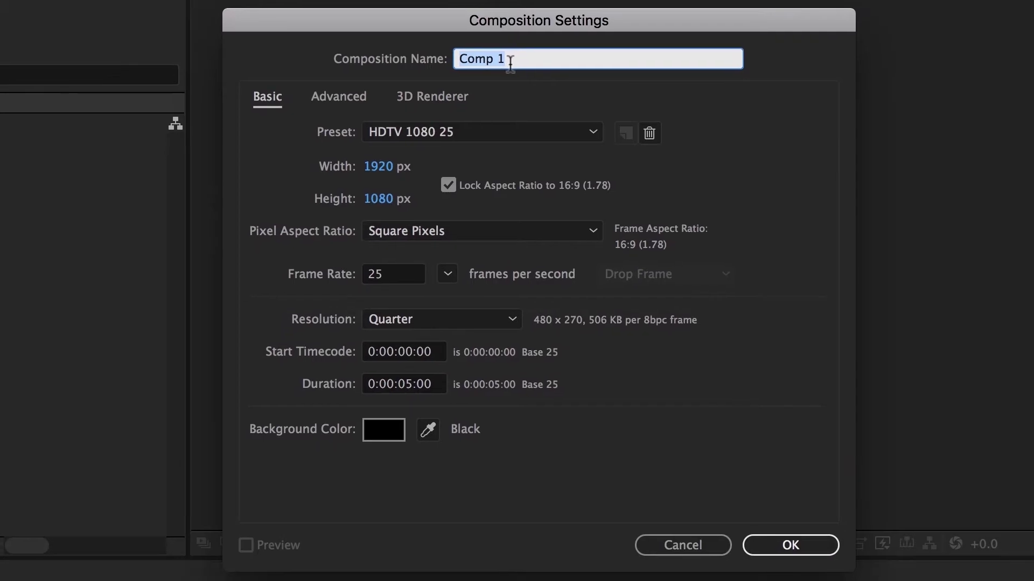
{"action": "type", "text": "My First Comp"}
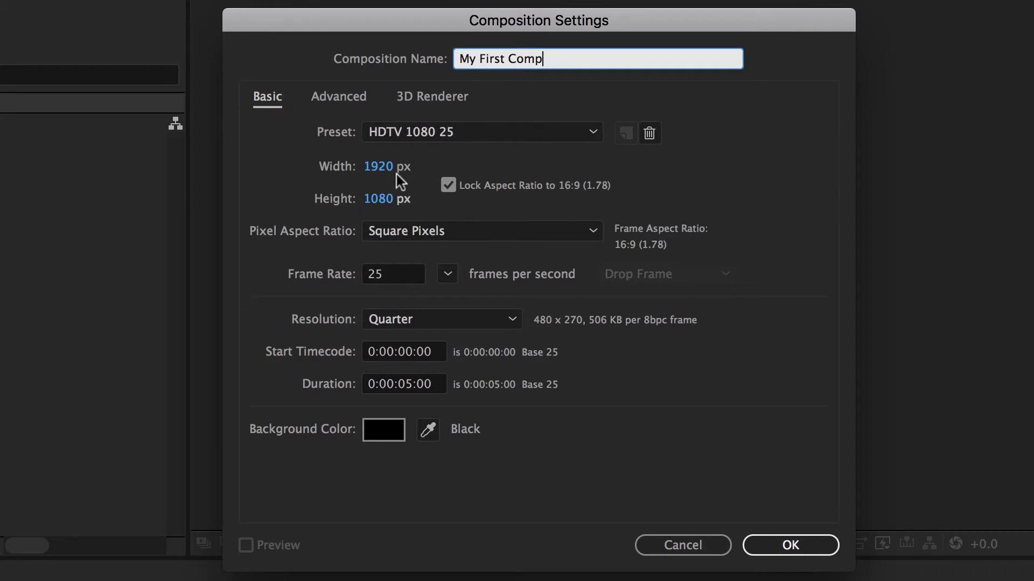
{"action": "left_click", "coordinate": [431, 134]}
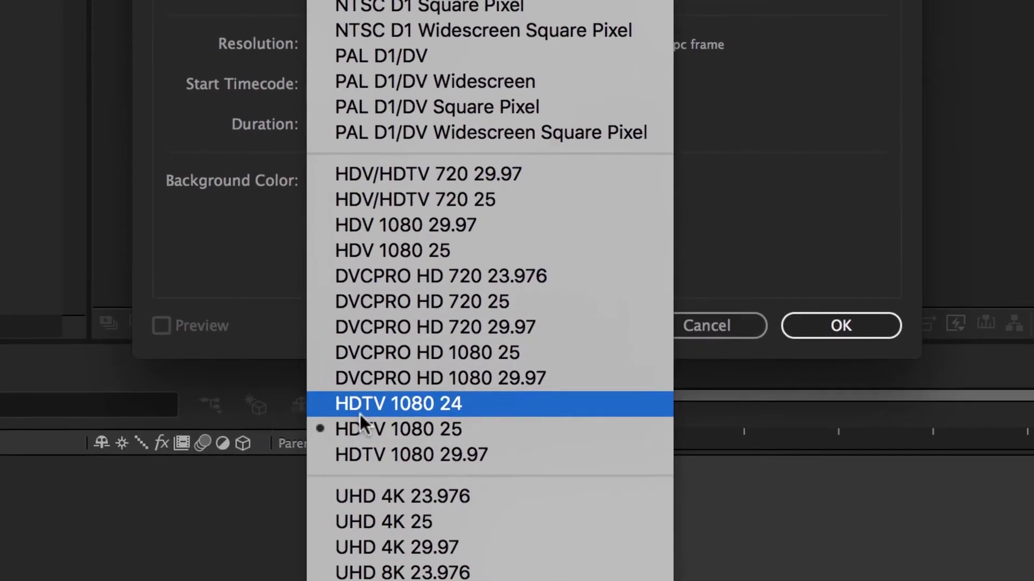
{"action": "left_click", "coordinate": [404, 556]}
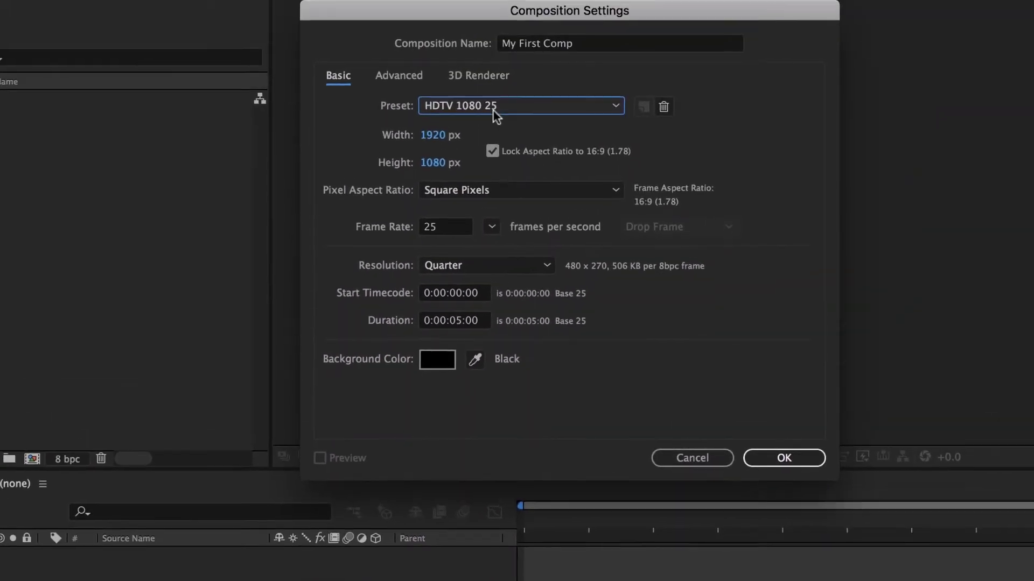
{"action": "left_click", "coordinate": [451, 111]}
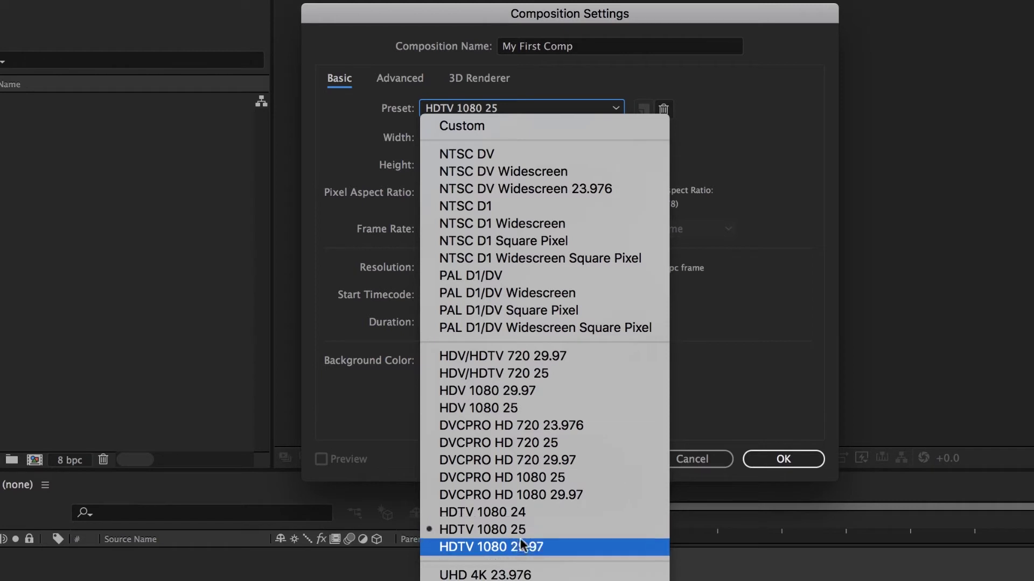
{"action": "left_click", "coordinate": [480, 529]}
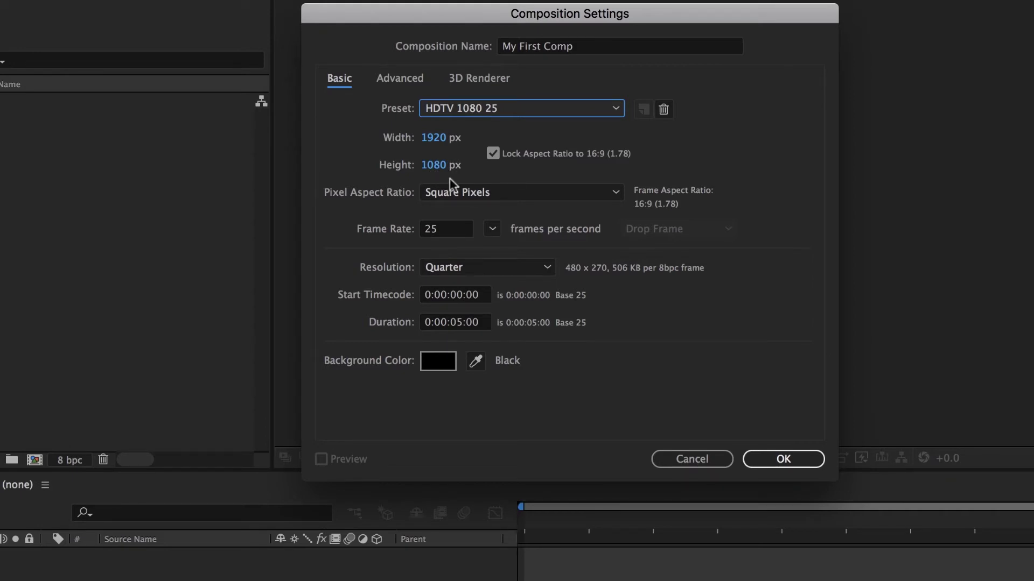
Leave the preset unchanged and set the composition resolution to Full (1920×1080).
{"action": "left_click", "coordinate": [473, 112]}
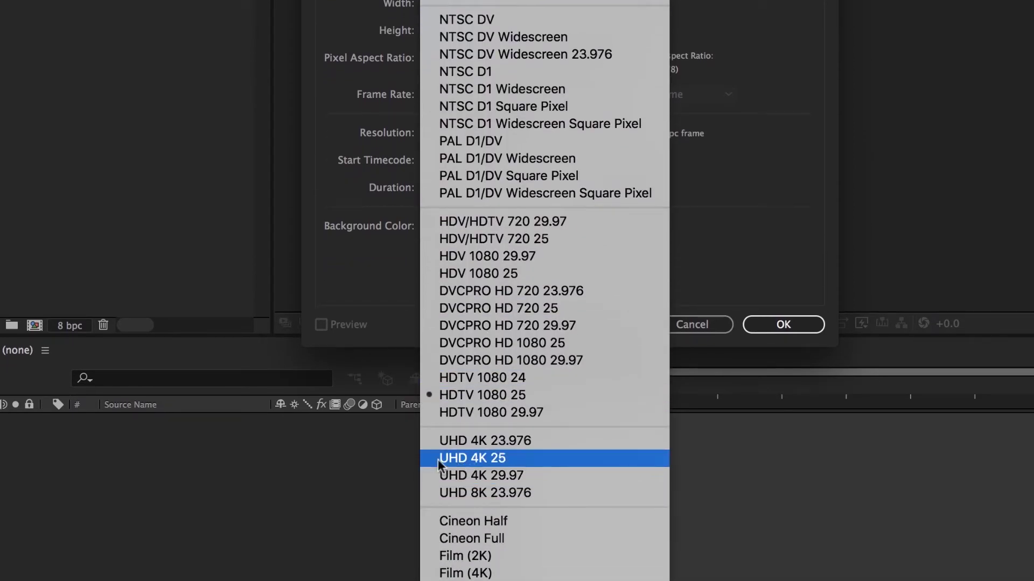
{"action": "left_click", "coordinate": [808, 26]}
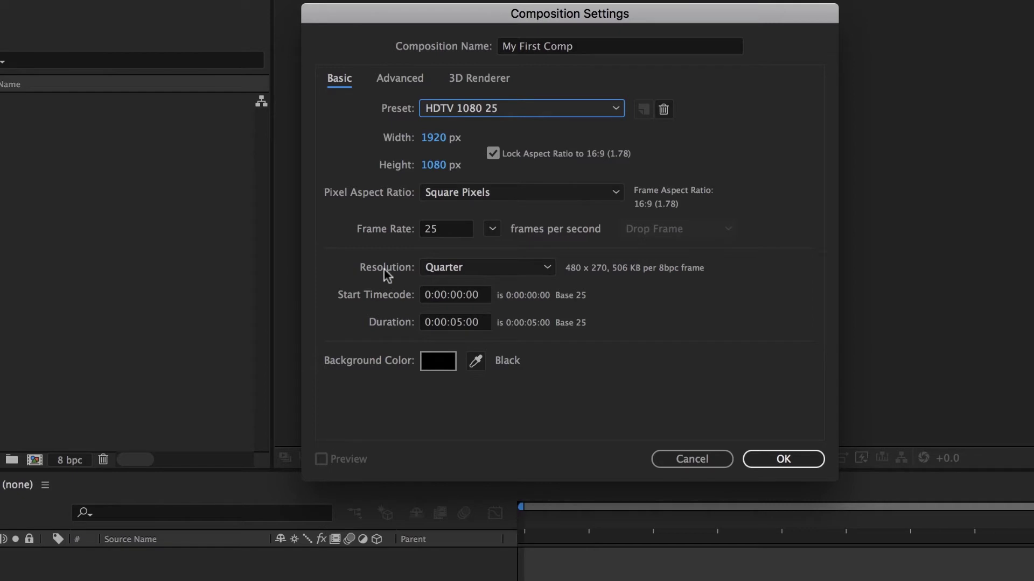
{"action": "left_click", "coordinate": [468, 268]}
{"action": "left_click", "coordinate": [450, 285]}
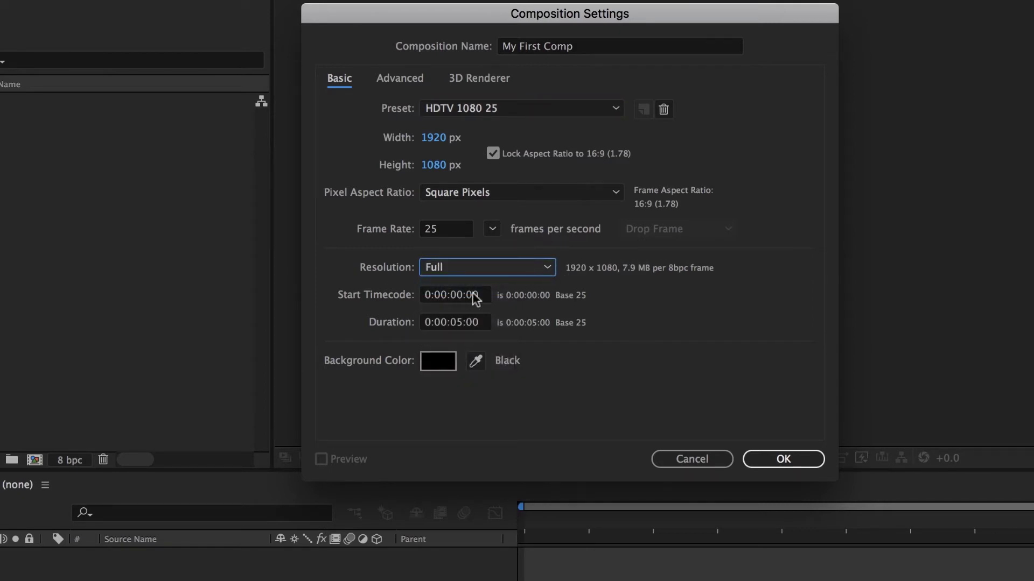
{"action": "left_click", "coordinate": [506, 268]}
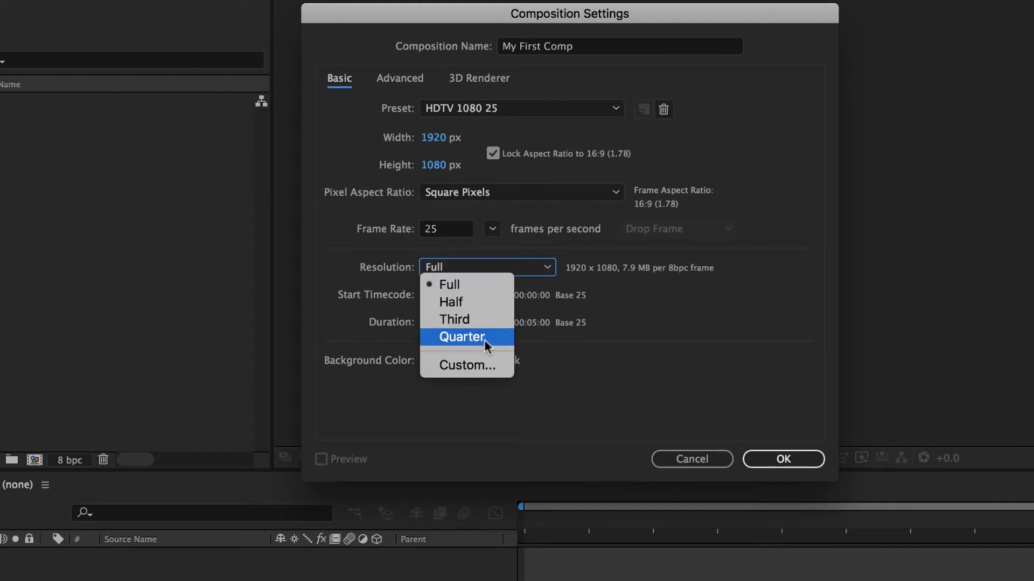
{"action": "left_click", "coordinate": [467, 286]}
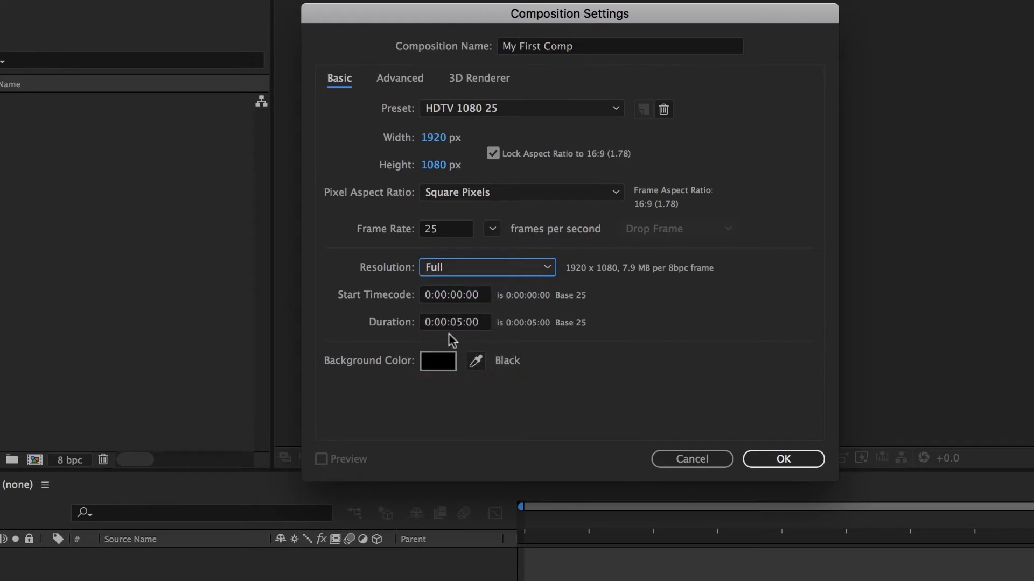
{"action": "left_click", "coordinate": [461, 323]}
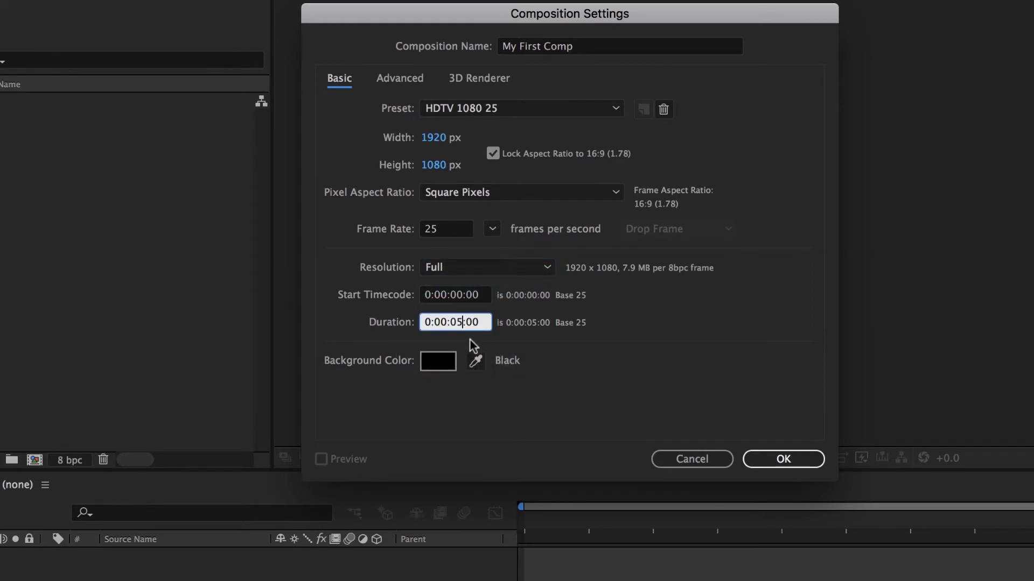
Set duration to 0:00:10:00 and a Deep Red background, then create My First Comp.
{"action": "key", "text": "BackSpace"}
{"action": "key", "text": "BackSpace"}
{"action": "type", "text": "10"}
{"action": "key", "text": "shift+Left"}
{"action": "left_click", "coordinate": [475, 360]}
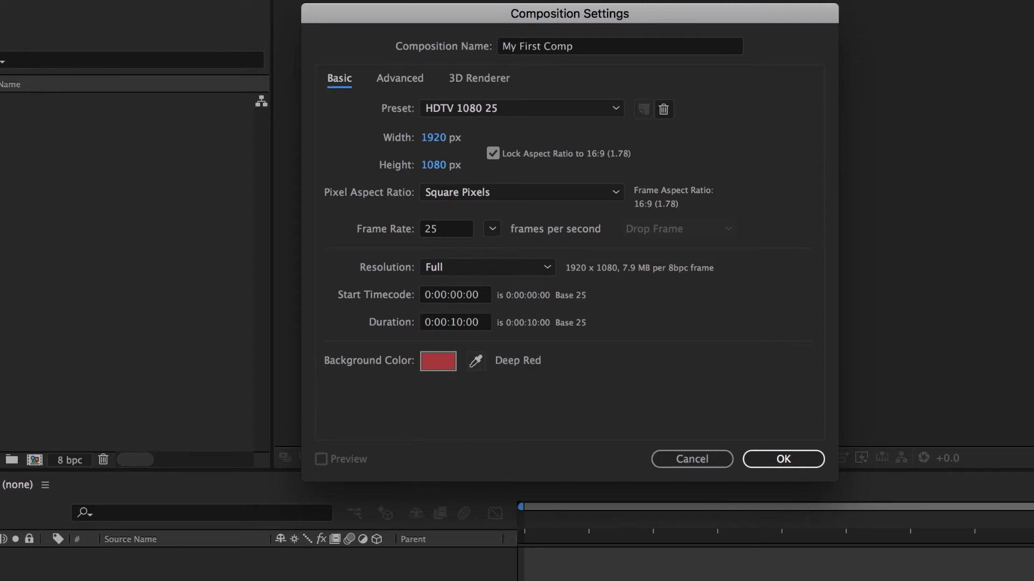
{"action": "left_click", "coordinate": [814, 460]}
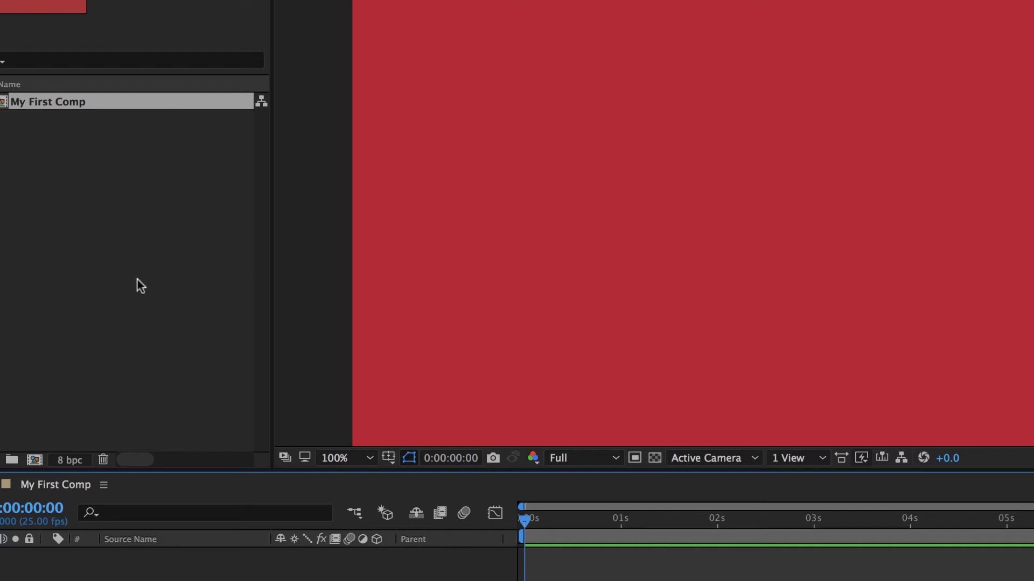
Delete My First Comp from the project.
{"action": "left_click", "coordinate": [105, 143]}
{"action": "left_click", "coordinate": [52, 107]}
{"action": "key", "text": "Delete"}
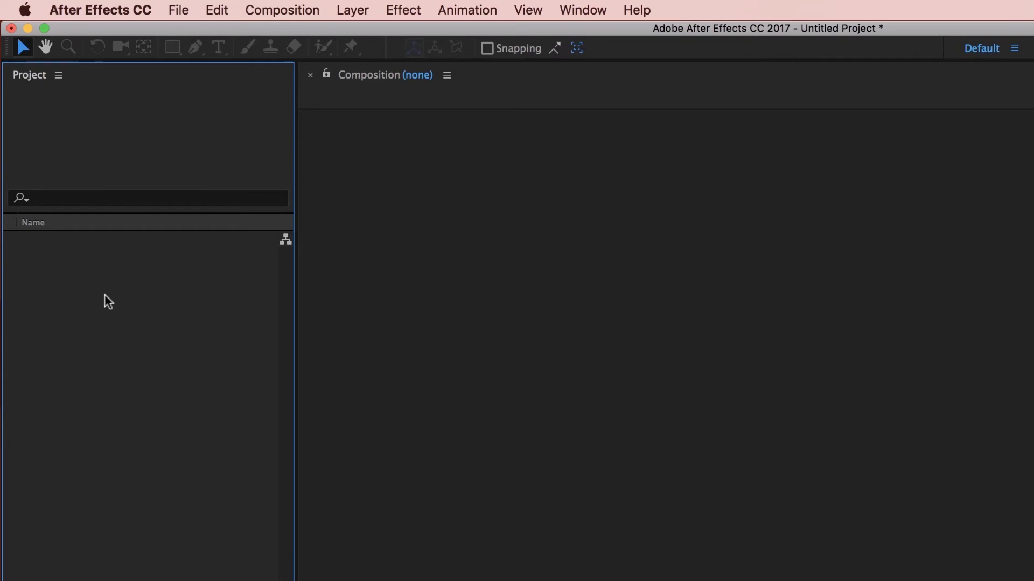
Import Value of Sleep.mp3 from Desktop > Infographics Exercise Files > 01 Icon Pop.
{"action": "left_click", "coordinate": [171, 11]}
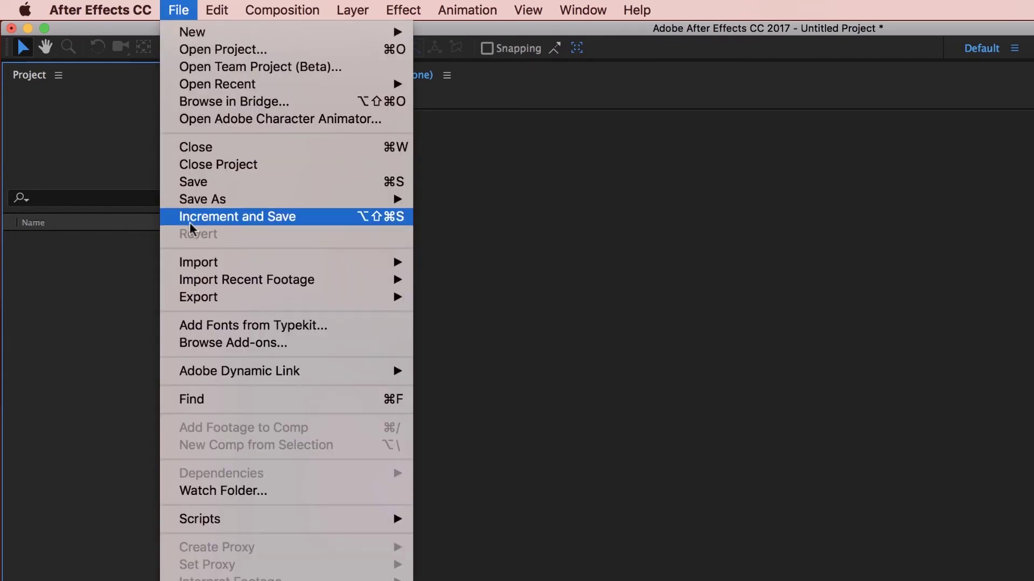
{"action": "mouse_move", "coordinate": [199, 262]}
{"action": "left_click", "coordinate": [483, 259]}
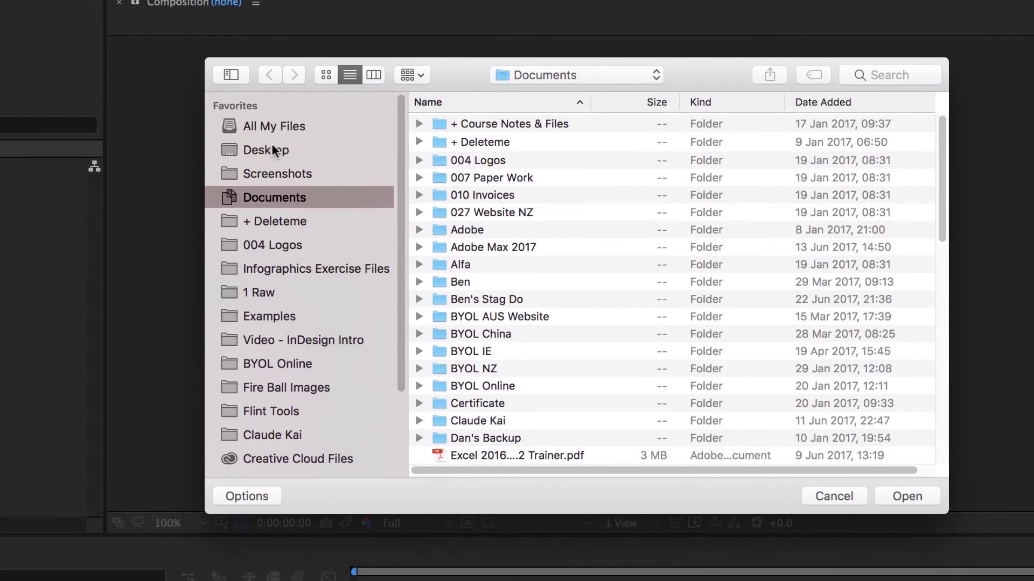
{"action": "left_click", "coordinate": [461, 221]}
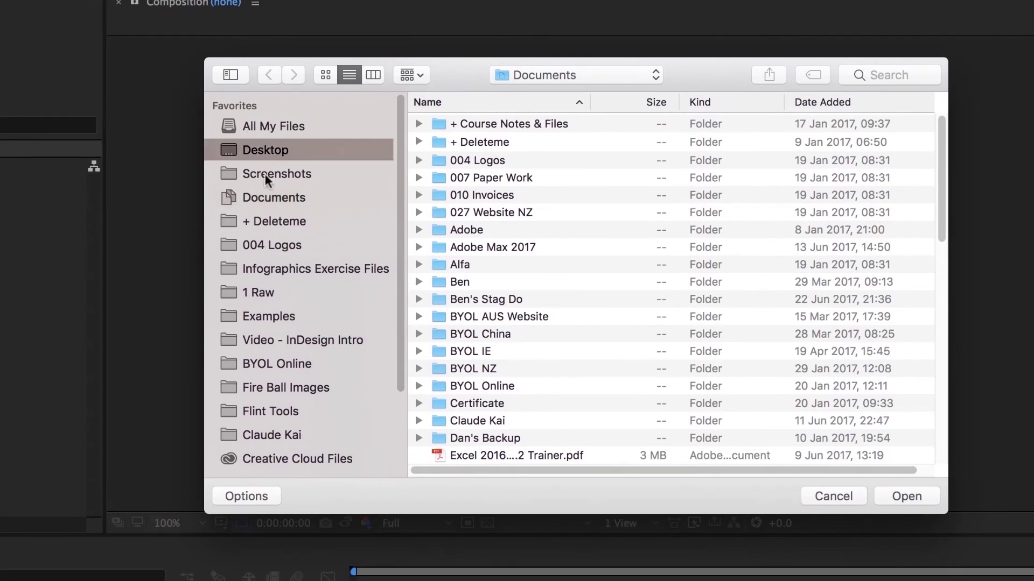
{"action": "left_click", "coordinate": [451, 122]}
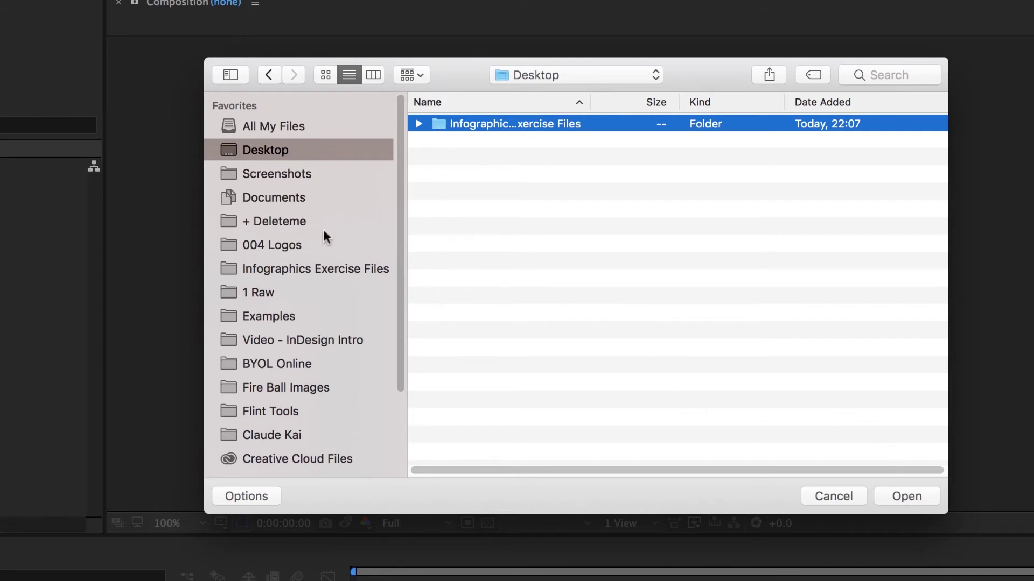
{"action": "double_click", "coordinate": [433, 122]}
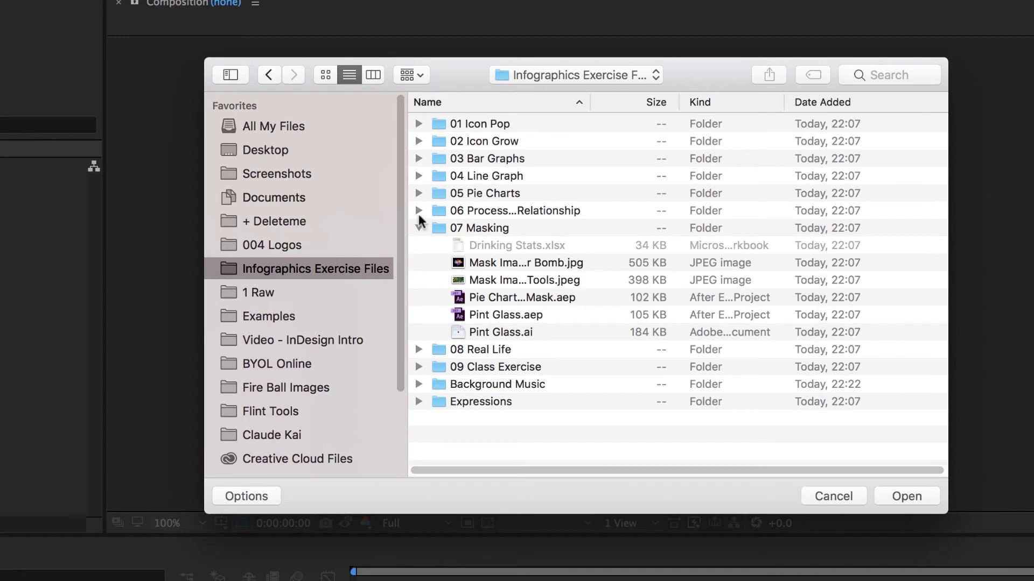
{"action": "left_click", "coordinate": [418, 227]}
{"action": "left_click", "coordinate": [447, 124]}
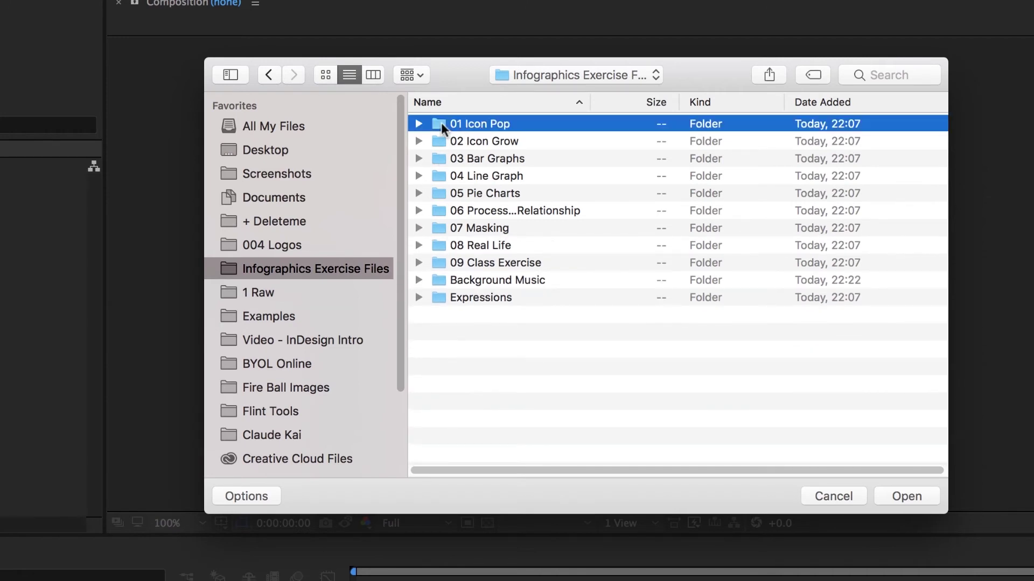
{"action": "double_click", "coordinate": [441, 122]}
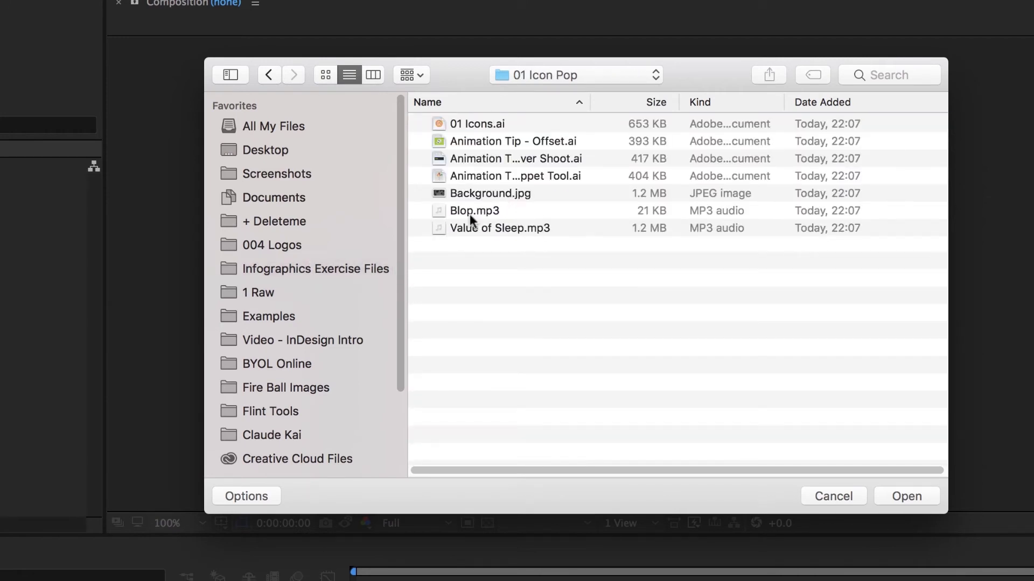
{"action": "left_click", "coordinate": [482, 228]}
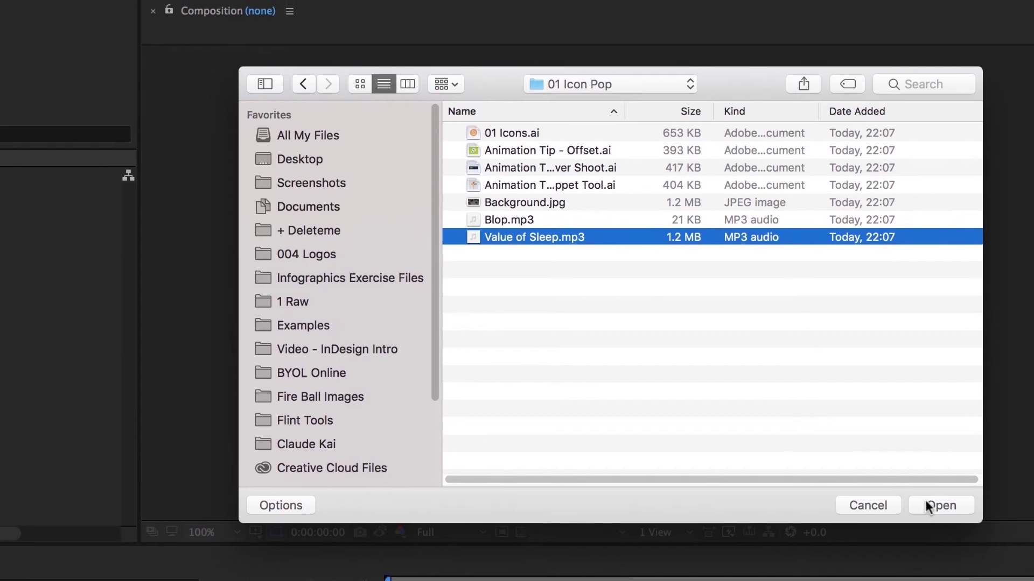
{"action": "left_click", "coordinate": [893, 496]}
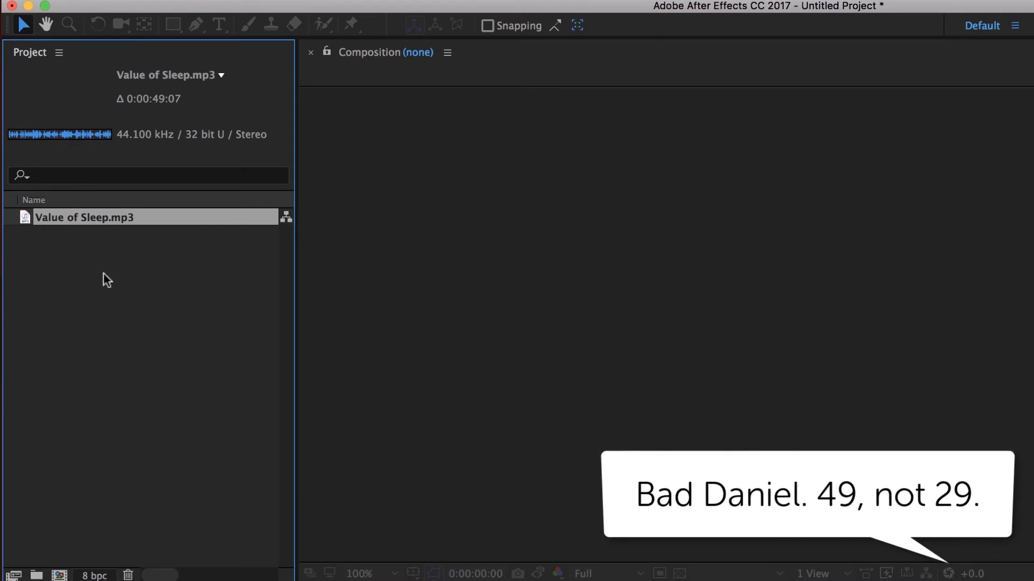
Create a new composition from Value of Sleep.mp3 with New Comp from Selection.
{"action": "right_click", "coordinate": [115, 218]}
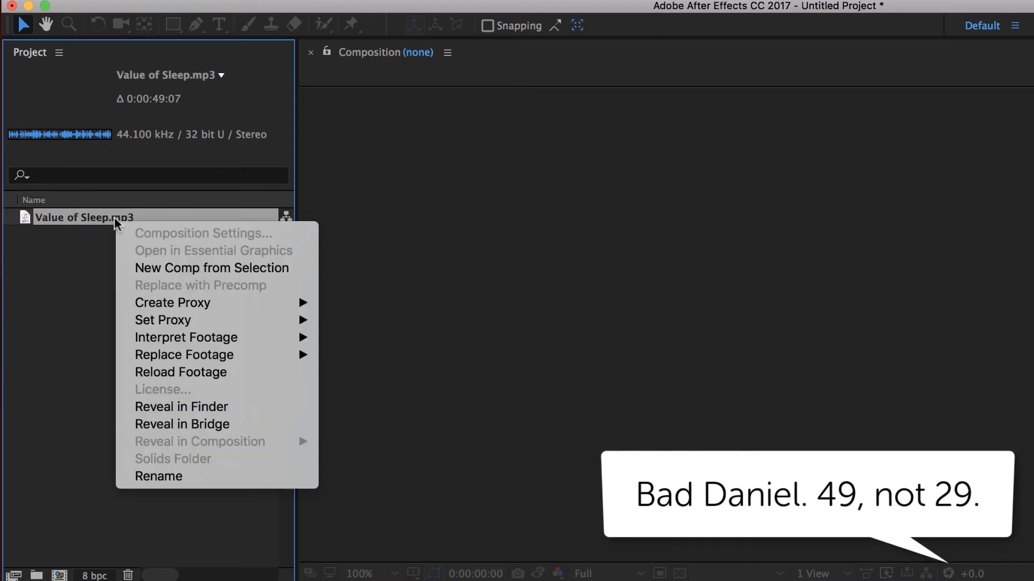
{"action": "left_click", "coordinate": [137, 264]}
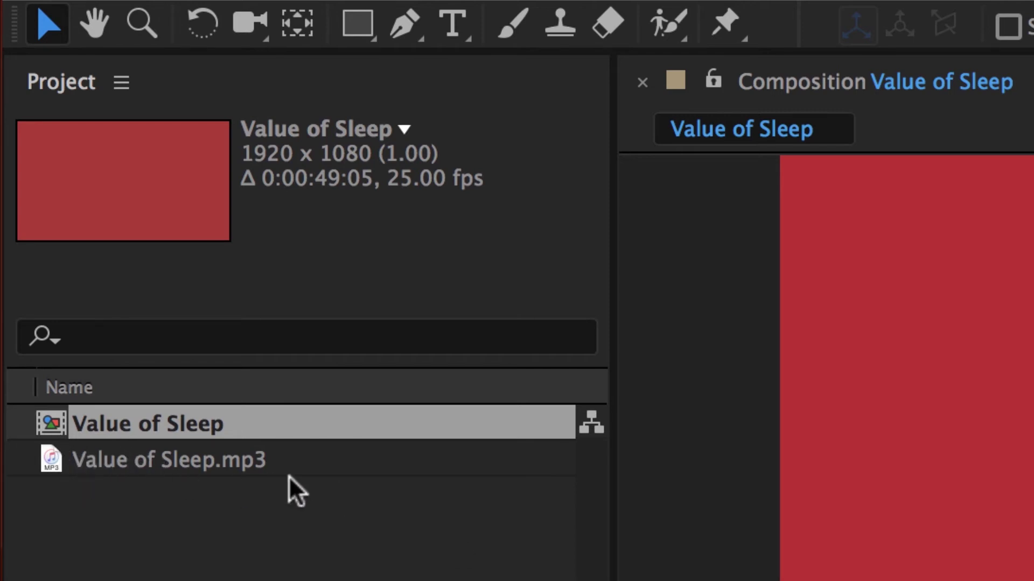
{"action": "left_click", "coordinate": [147, 459]}
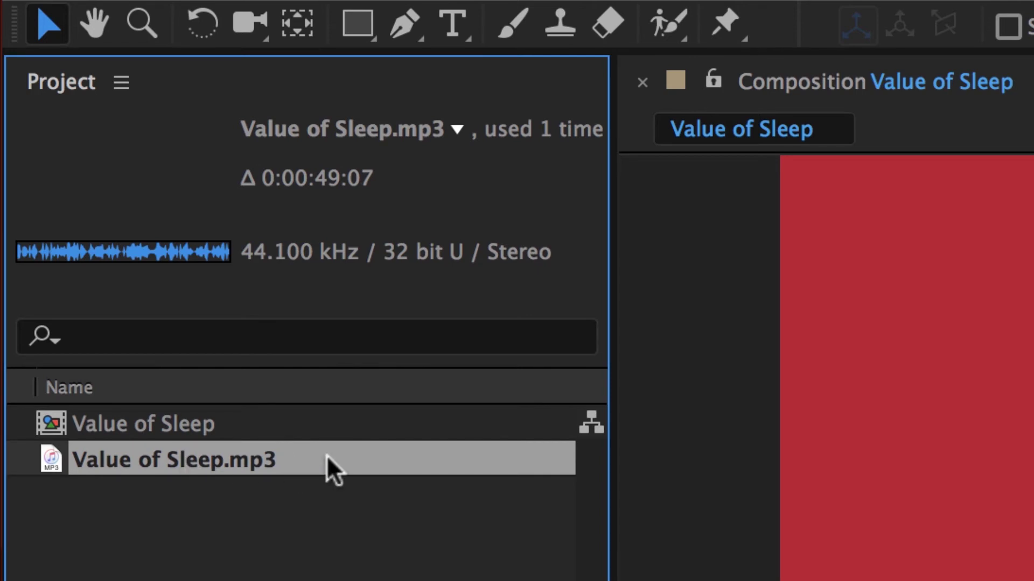
Begin renaming the Value of Sleep composition, with the cursor at the name's end.
{"action": "left_click", "coordinate": [153, 428]}
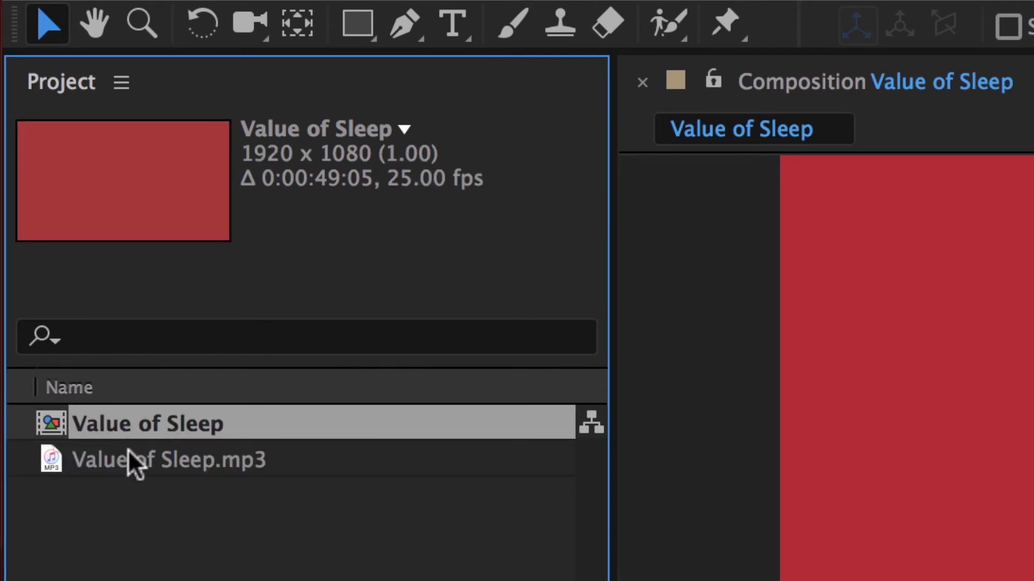
{"action": "right_click", "coordinate": [178, 420]}
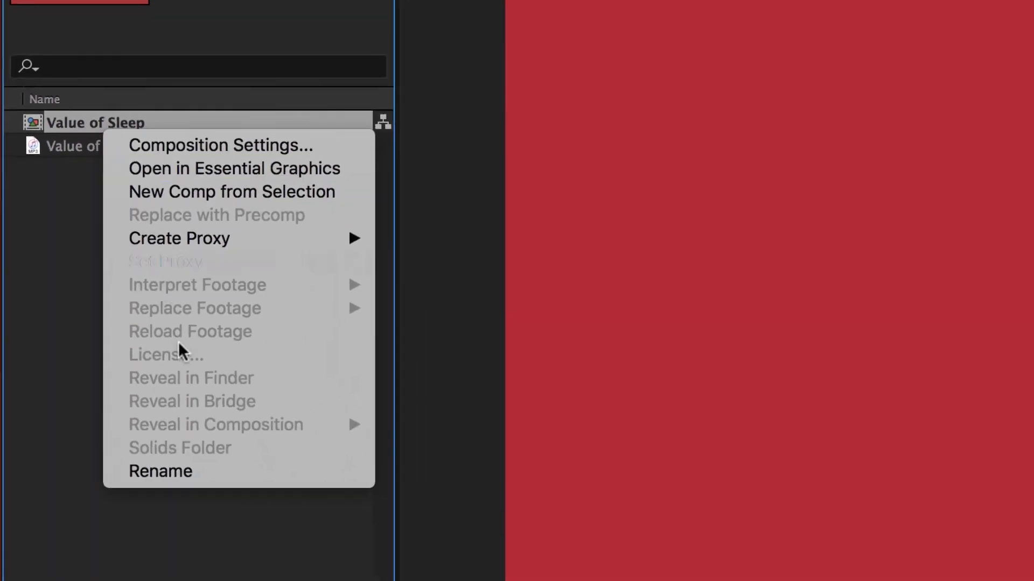
{"action": "left_click", "coordinate": [194, 441]}
{"action": "key", "text": "Right"}
Append '– Comp' to commit the name 'Value of Sleep – Comp' and select it.
{"action": "type", "text": "– Comp"}
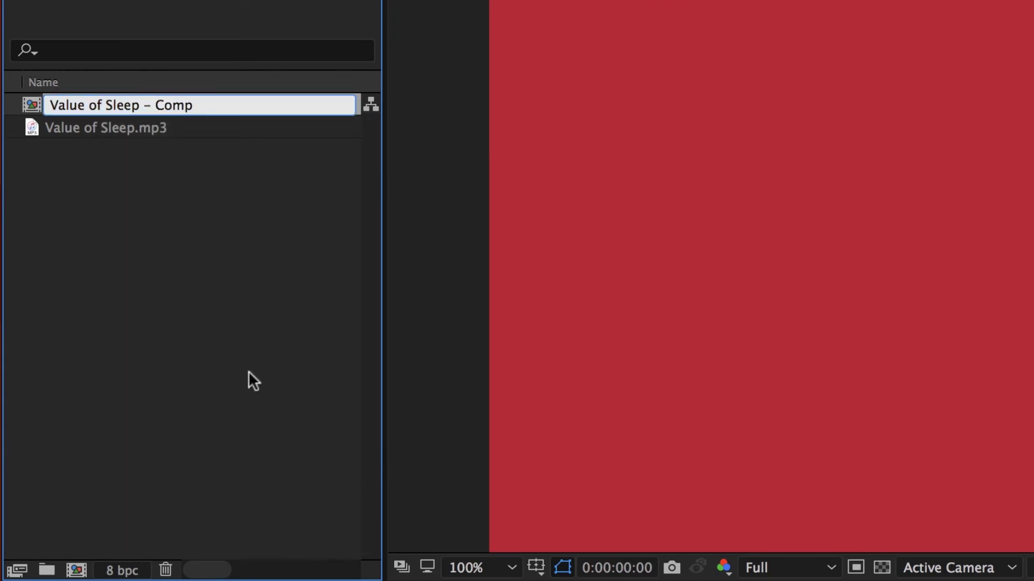
{"action": "left_click", "coordinate": [158, 190]}
{"action": "left_click", "coordinate": [114, 106]}
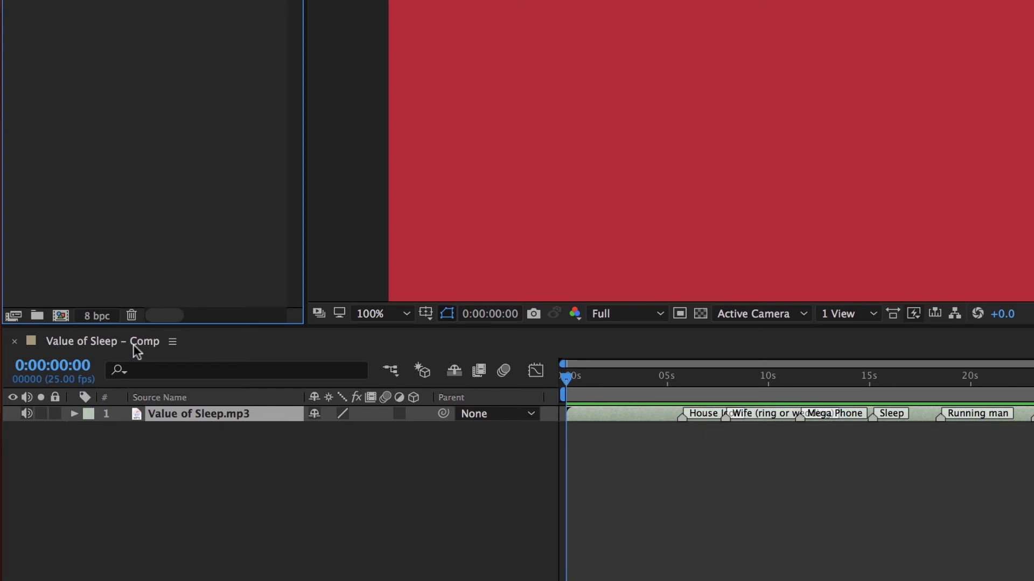
Scrub to about 0:00:02:23, preview the audio, then lock the Value of Sleep.mp3 layer.
{"action": "left_click", "coordinate": [223, 413]}
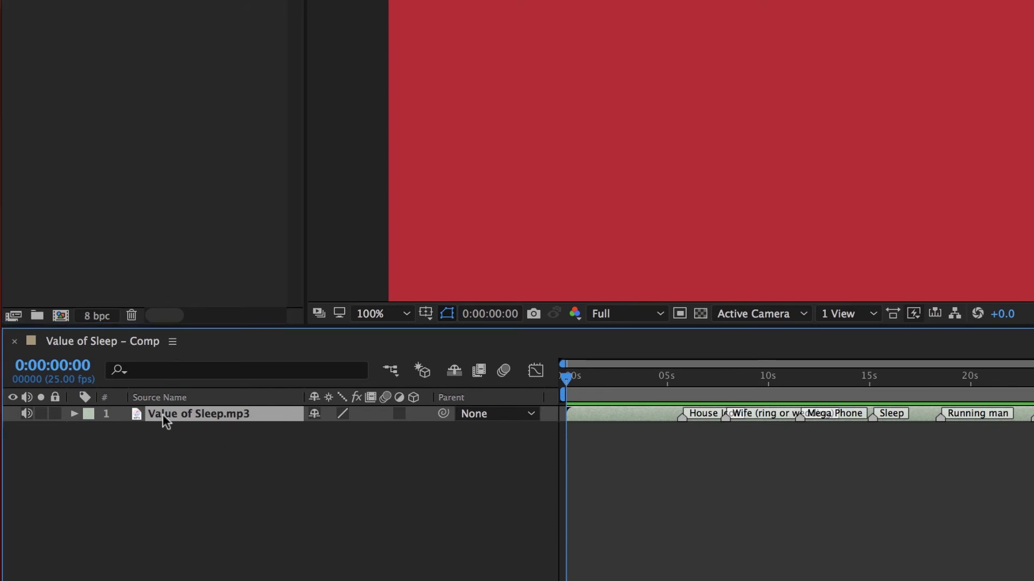
{"action": "mouse_move", "coordinate": [564, 379]}
{"action": "left_mouse_down"}
{"action": "mouse_move", "coordinate": [629, 378]}
{"action": "mouse_move", "coordinate": [566, 377]}
{"action": "left_mouse_up"}
{"action": "key", "text": "space"}
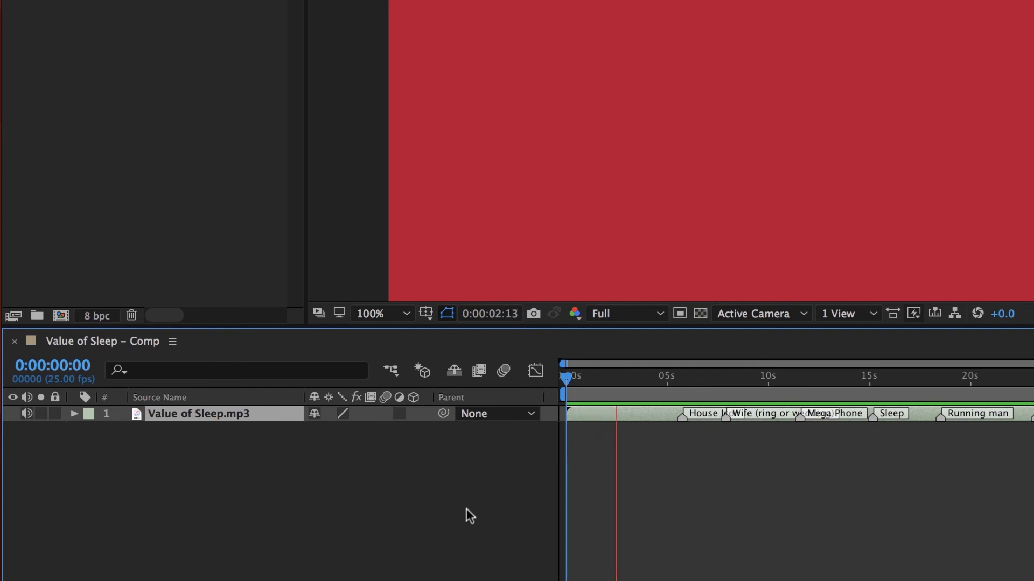
{"action": "key", "text": "space"}
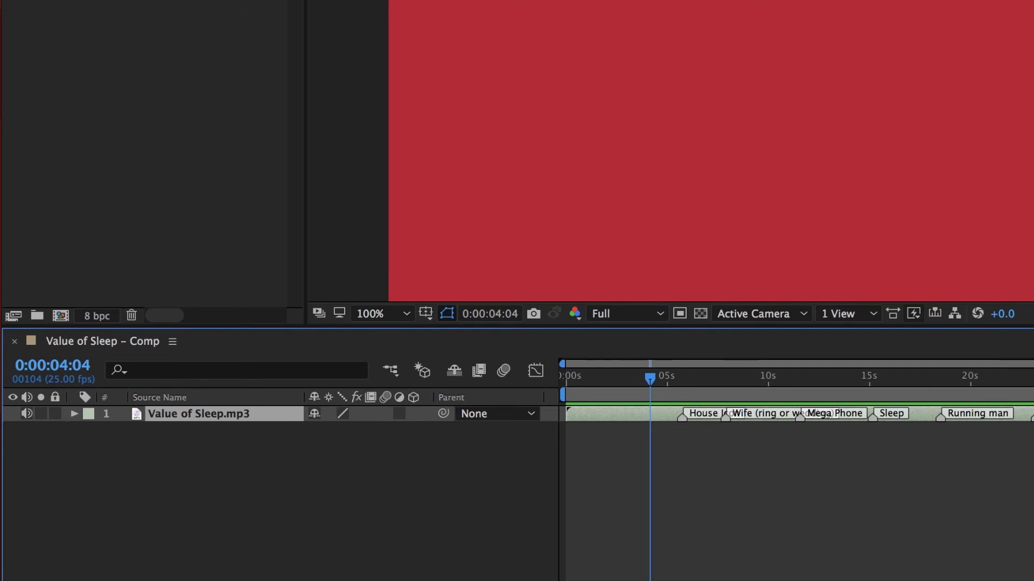
{"action": "left_click", "coordinate": [55, 413]}
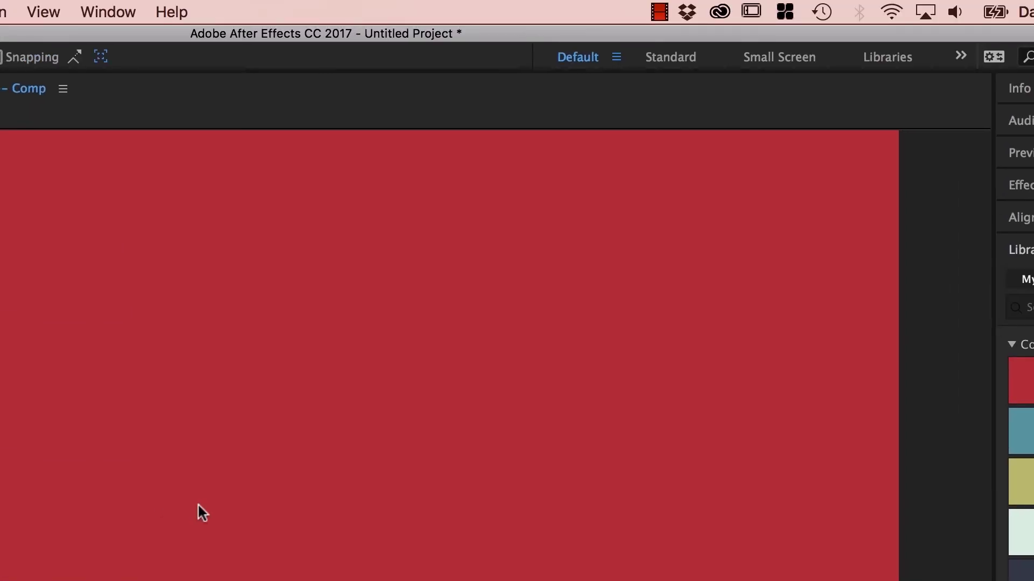
Apply Window > Workspace > Reset 'Default' to Saved Layout.
{"action": "left_click", "coordinate": [110, 10]}
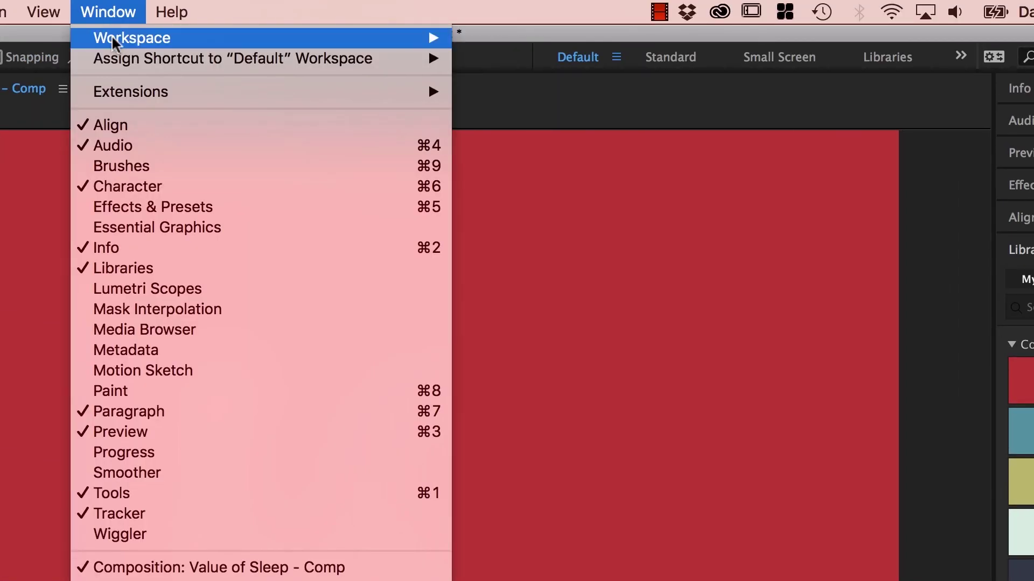
{"action": "mouse_move", "coordinate": [114, 43]}
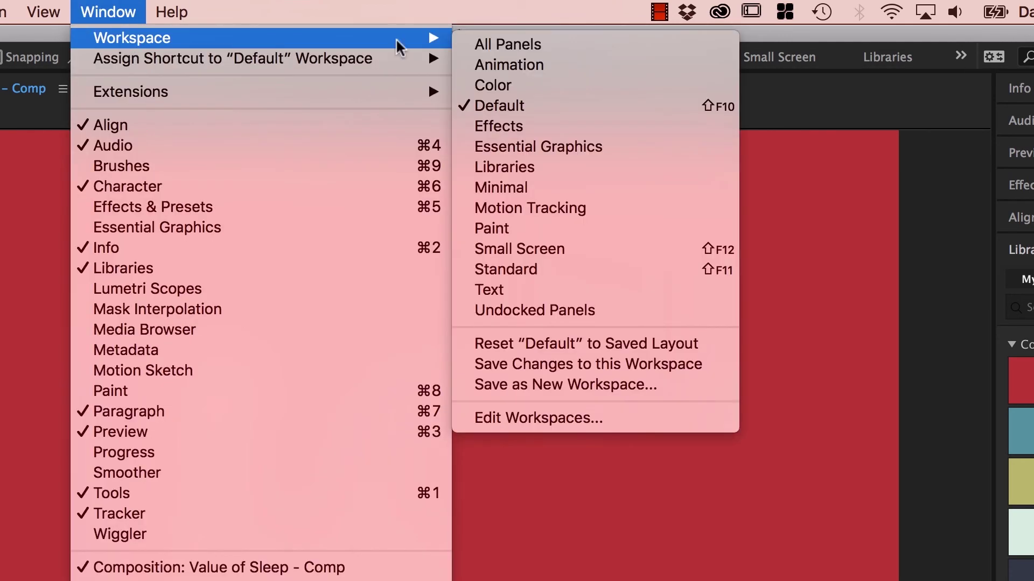
{"action": "left_click", "coordinate": [525, 344]}
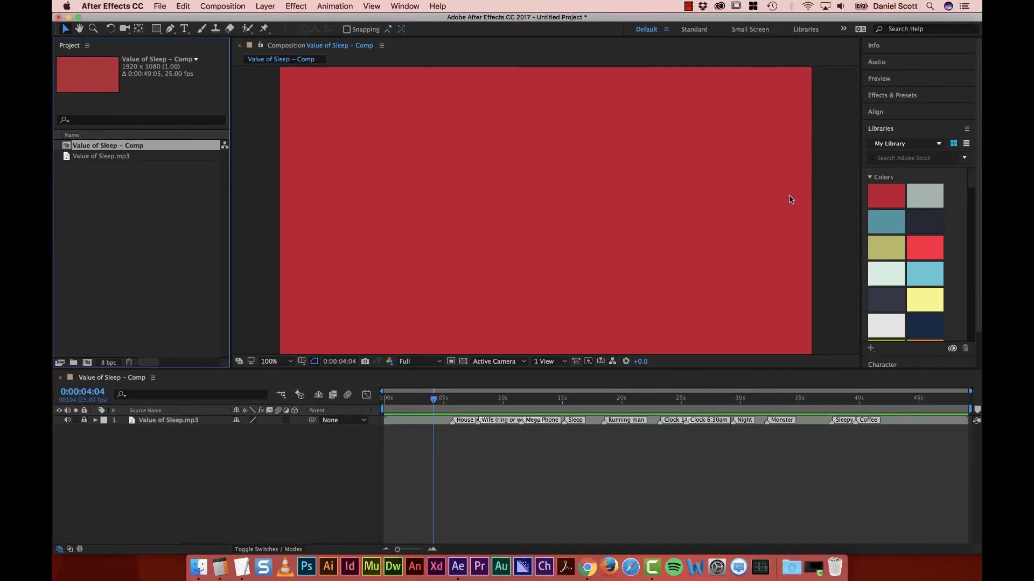
{"action": "left_click_drag", "start_coordinate": [885, 129], "coordinate": [168, 125]}
{"action": "left_click_drag", "start_coordinate": [111, 46], "coordinate": [521, 113]}
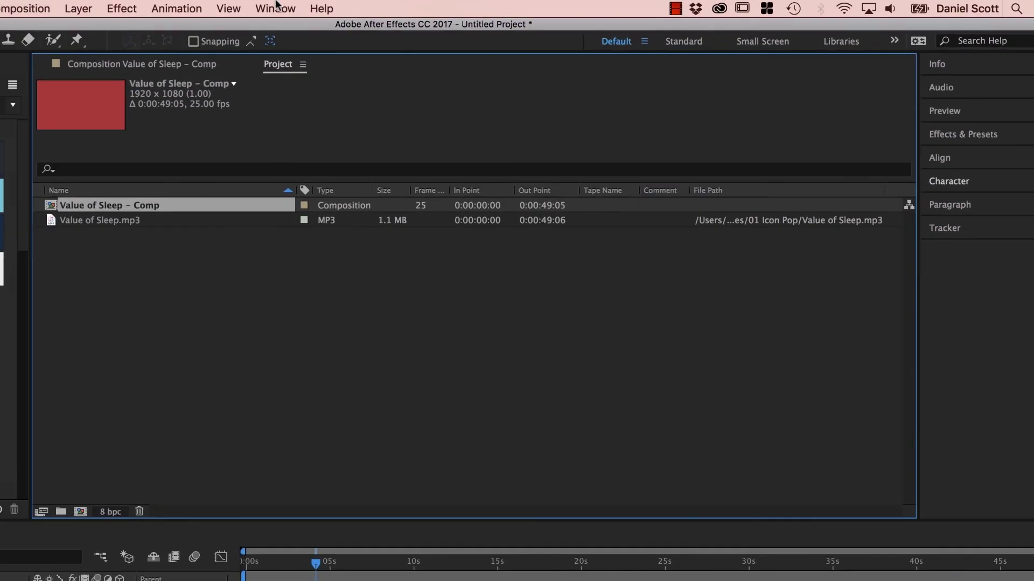
{"action": "left_click", "coordinate": [275, 7]}
{"action": "mouse_move", "coordinate": [398, 26]}
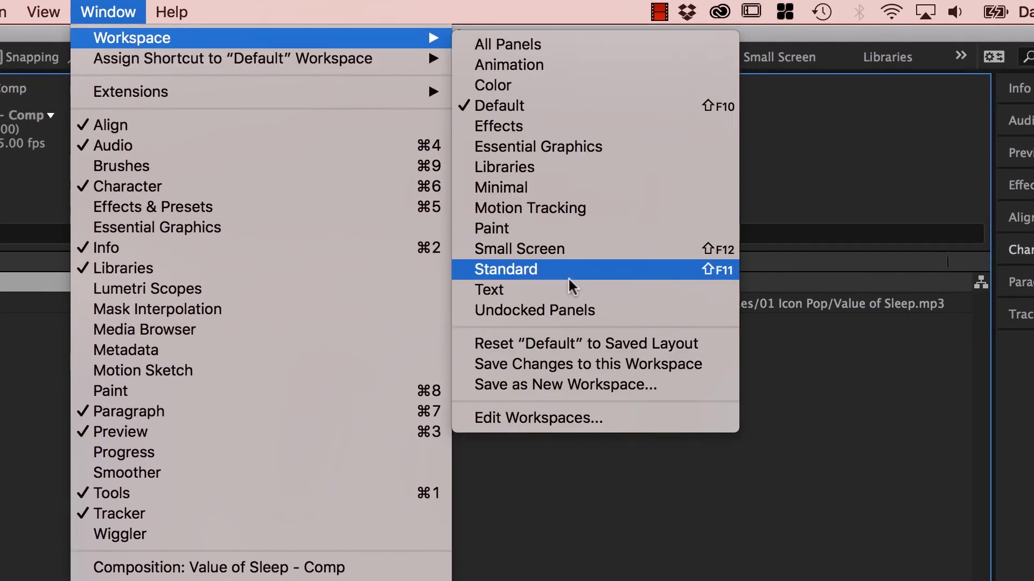
{"action": "left_click", "coordinate": [532, 347]}
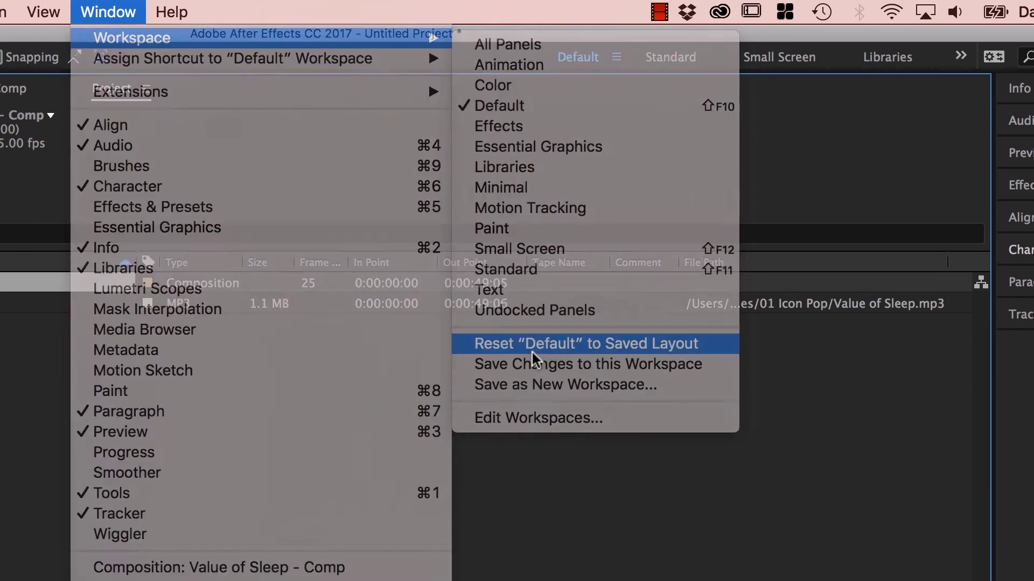